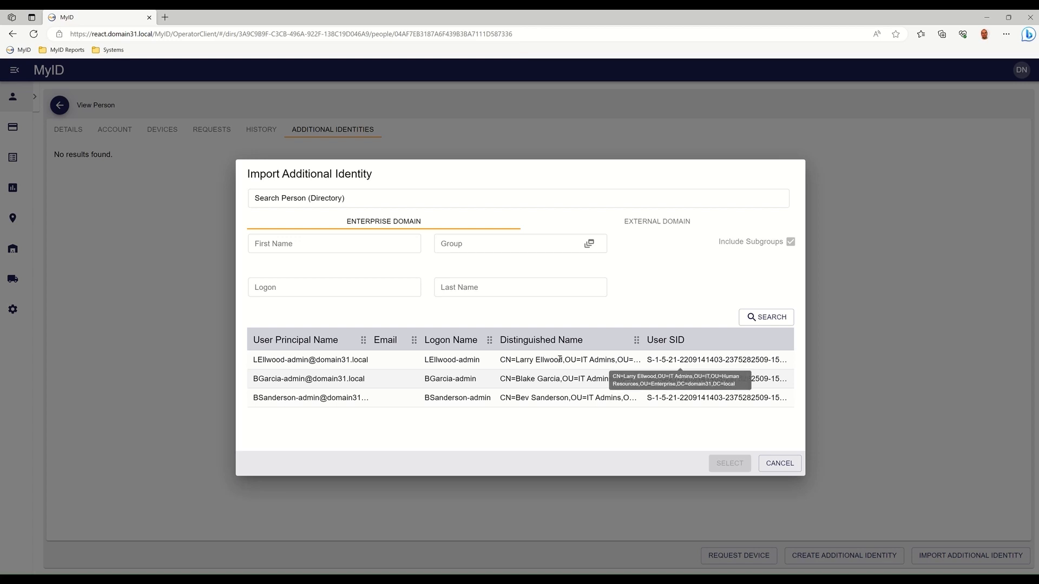
Import the first listed Enterprise Domain admin account as an additional identity with the Admin Smartcard Logon (2) certificate policy, save, and go back.
click(327, 360)
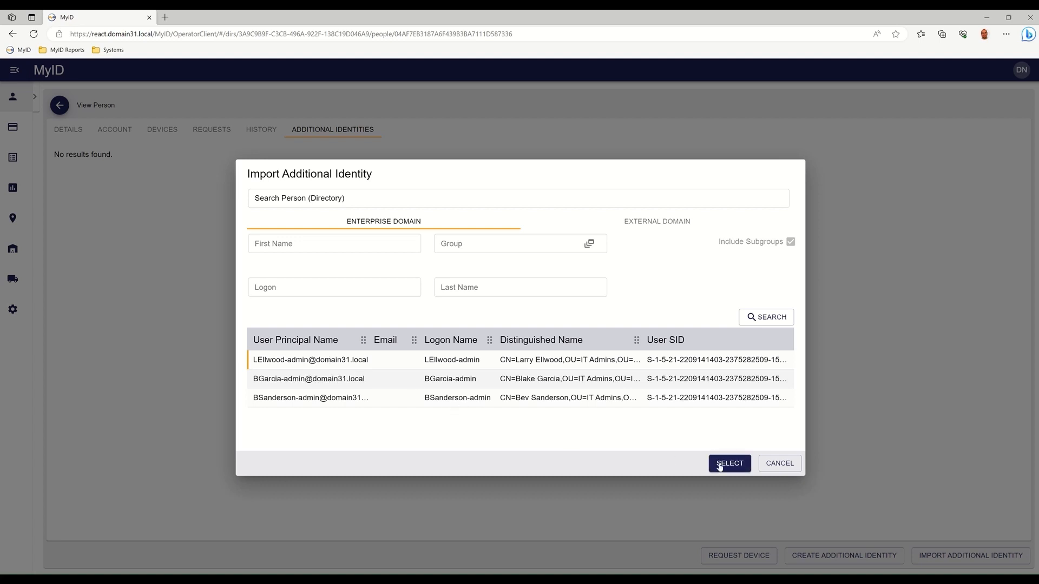
click(743, 469)
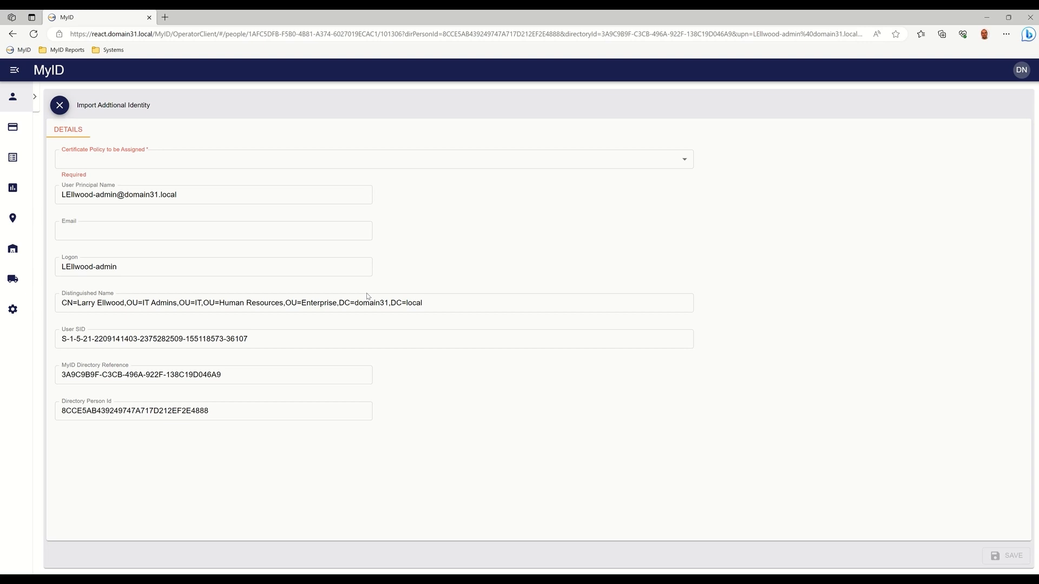
click(471, 168)
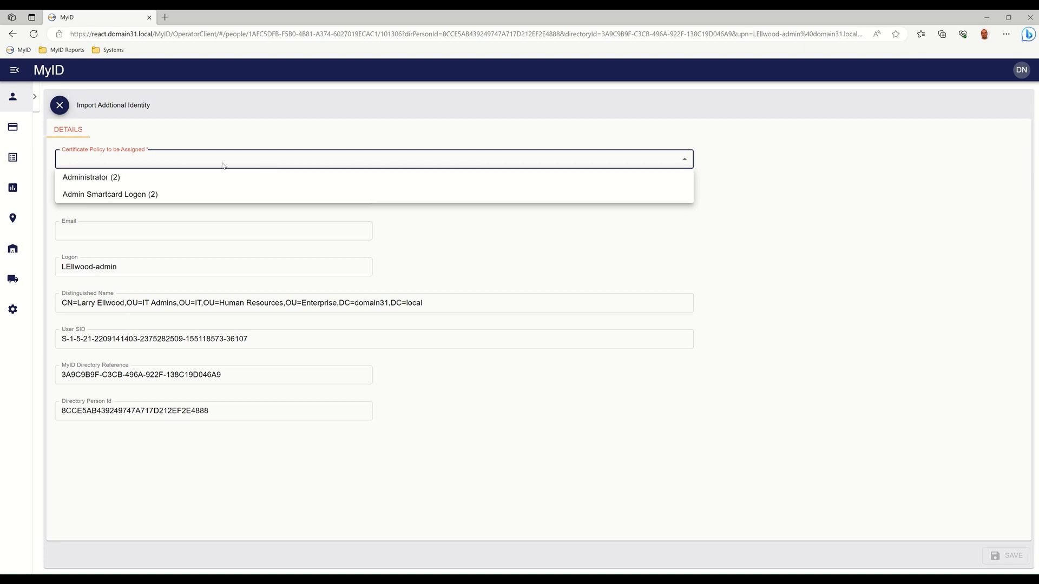
click(145, 195)
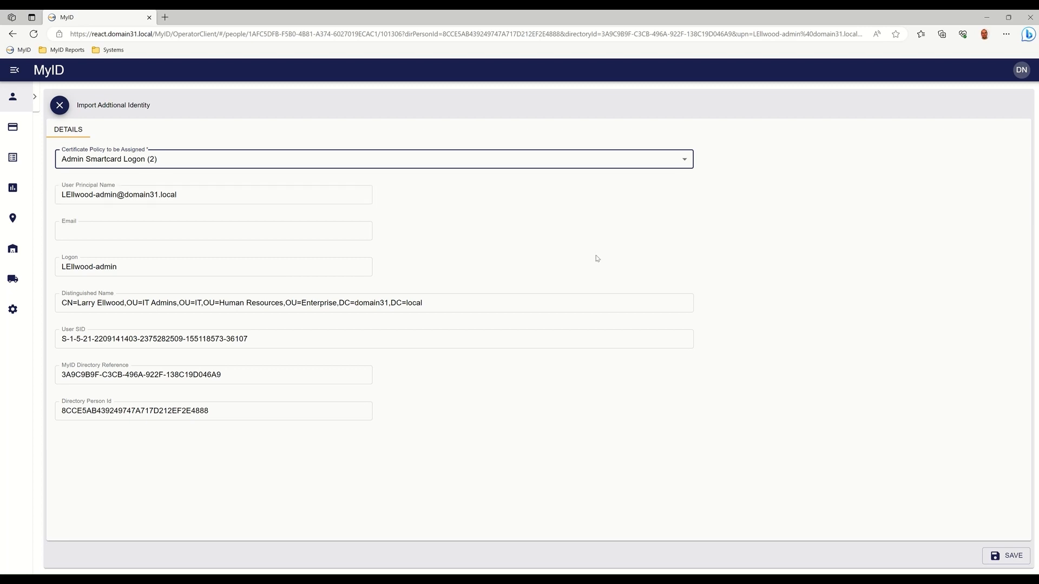
click(1008, 557)
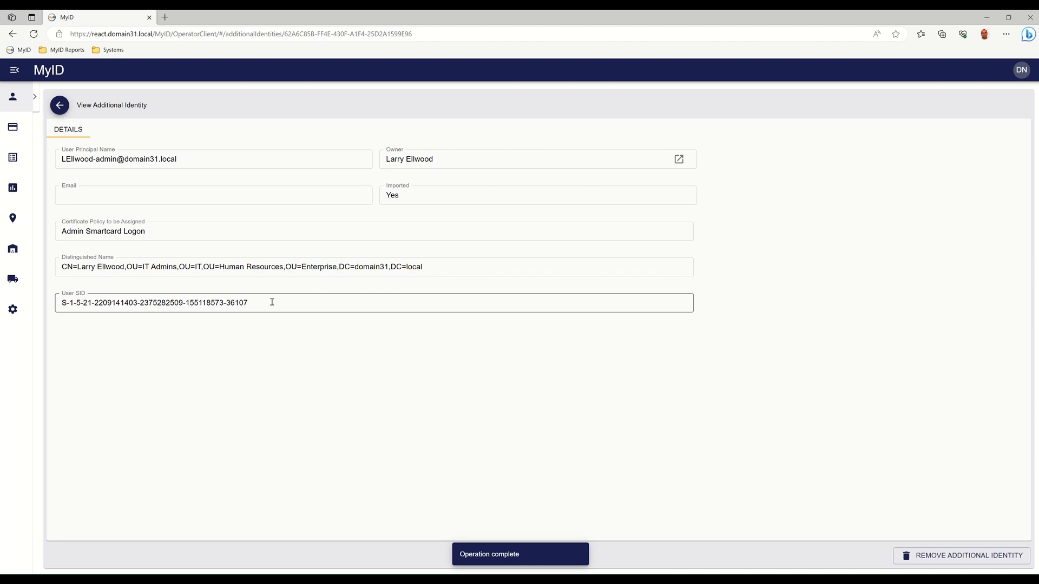
click(66, 109)
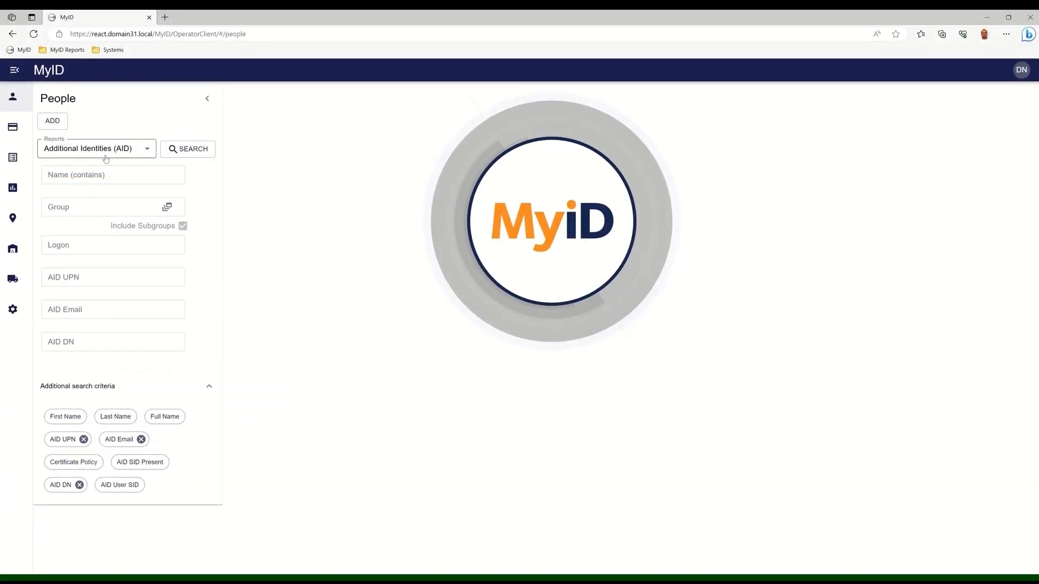
Run the Additional Identities (AID) report, open the last listed person's record, and view that person's additional identities.
click(193, 155)
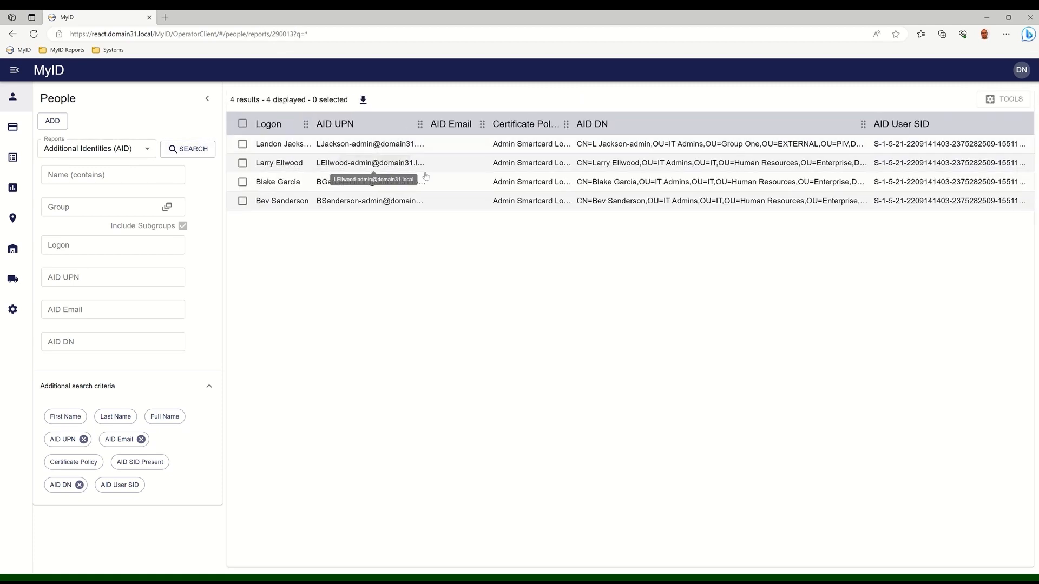
click(450, 206)
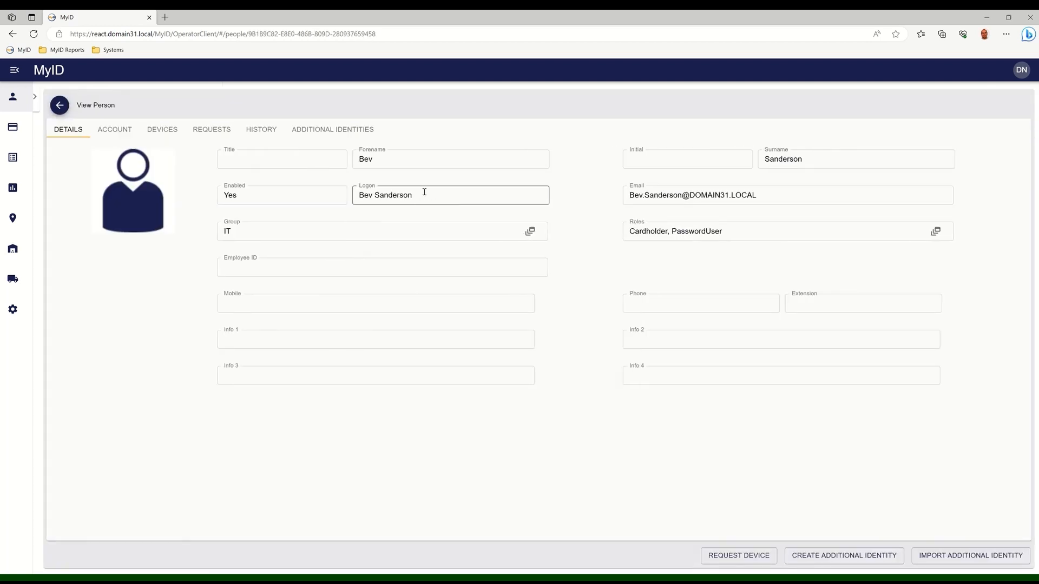
click(348, 134)
click(332, 183)
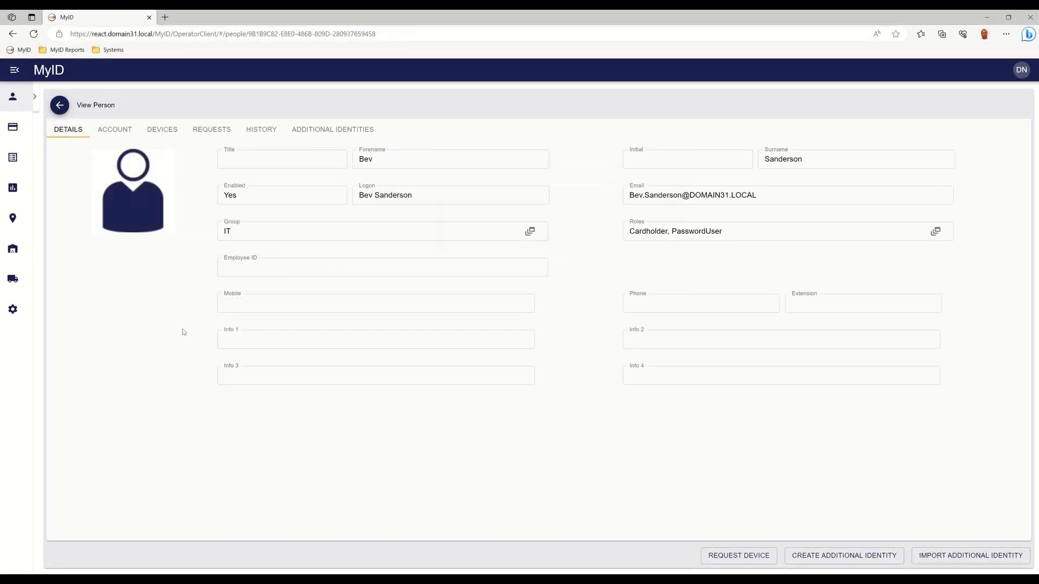
Review the person's devices, requests, and additional identities.
click(160, 132)
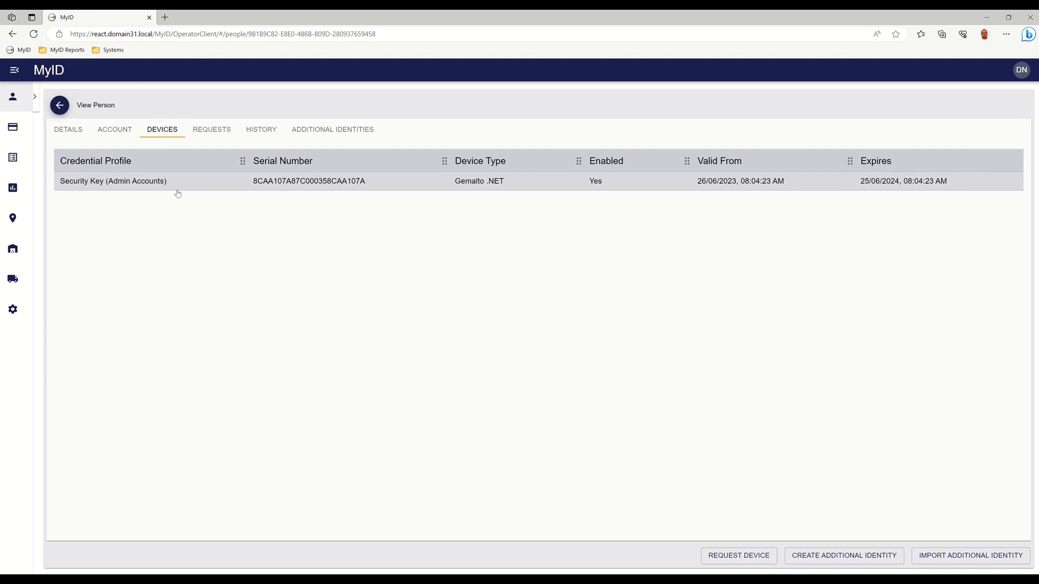
click(216, 134)
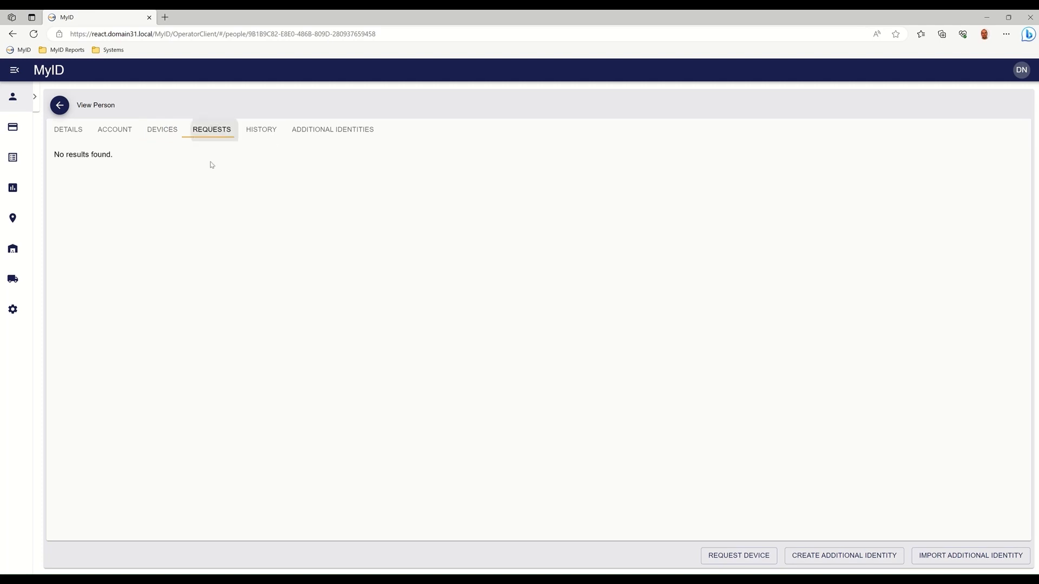
click(332, 136)
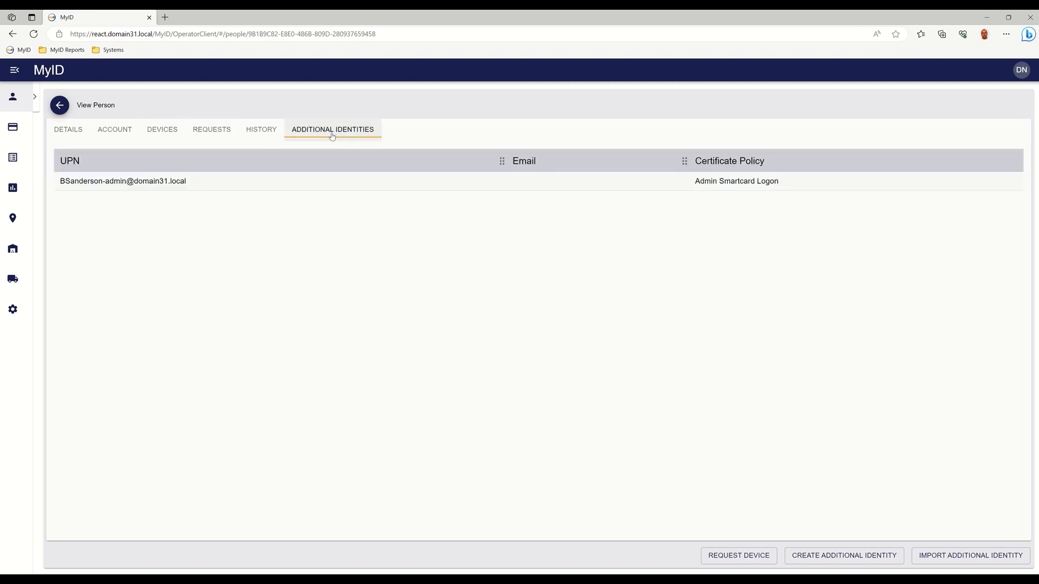
Import the person's EXTDOMAIN admin account from the External Domain as an additional identity with the Admin Smartcard Logon (2) policy, and save it.
click(996, 555)
click(628, 221)
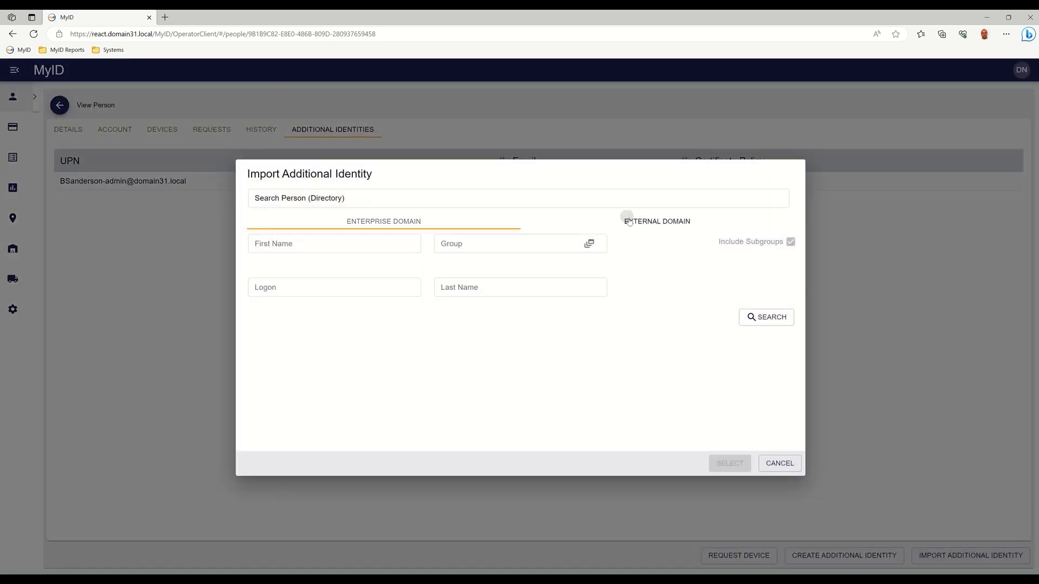
click(777, 319)
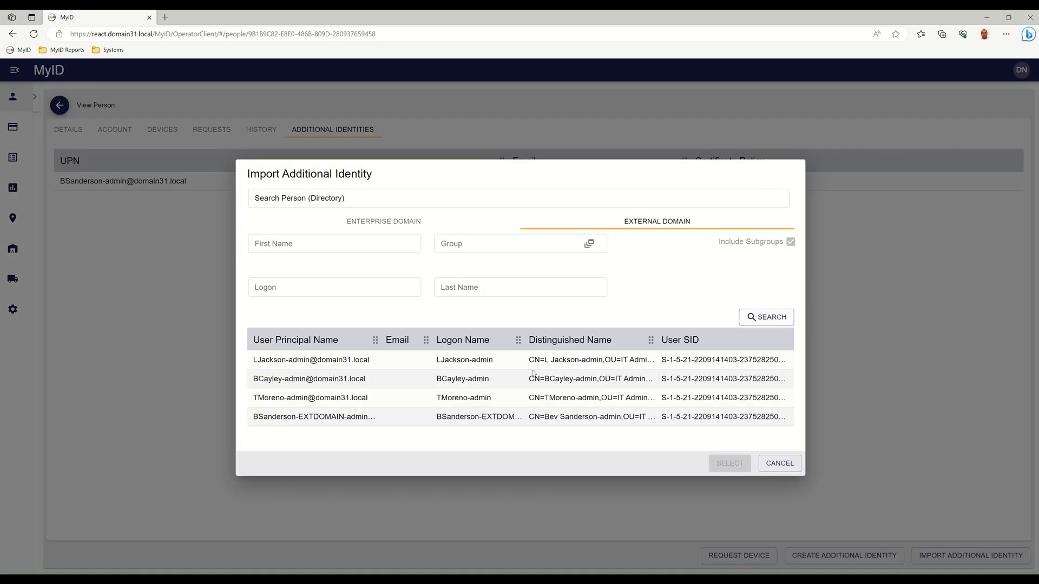
click(412, 423)
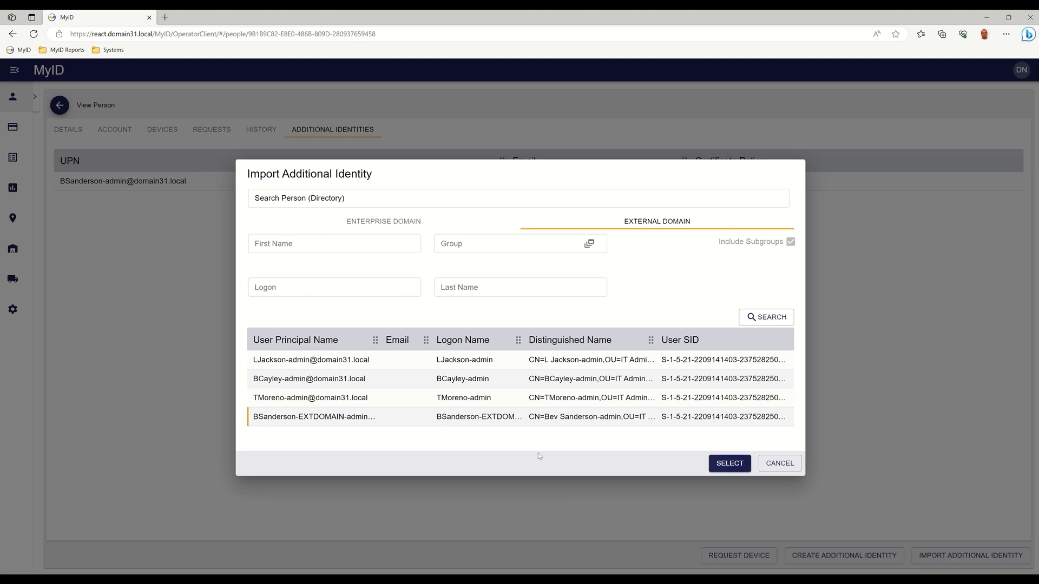
click(731, 465)
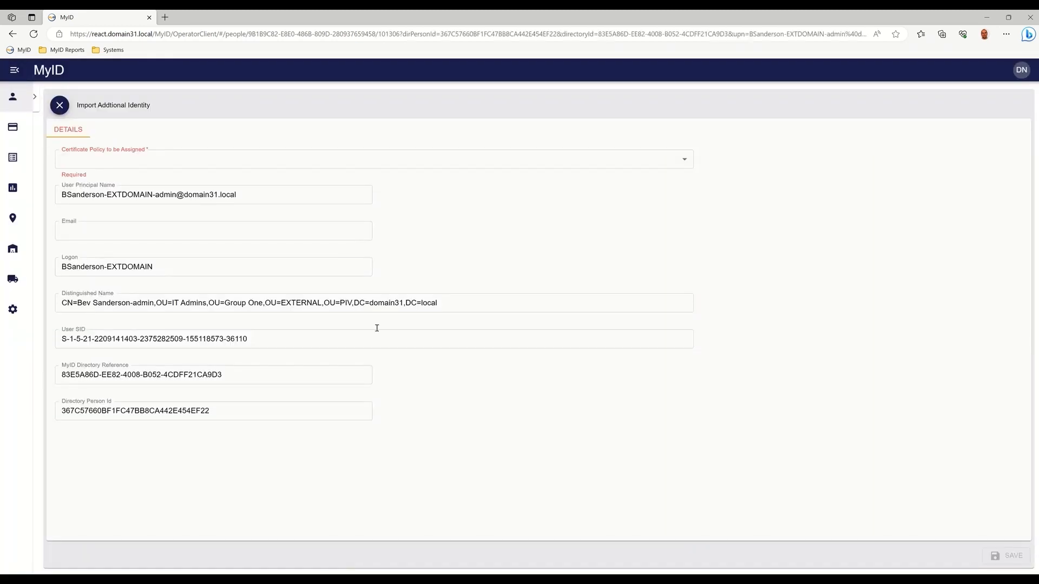
click(203, 160)
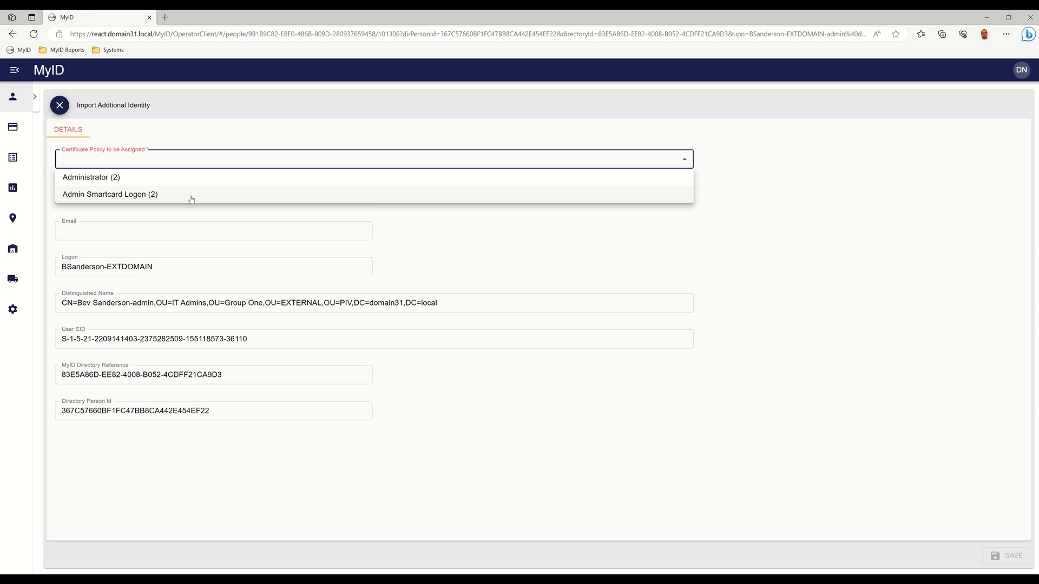
click(191, 196)
click(1006, 556)
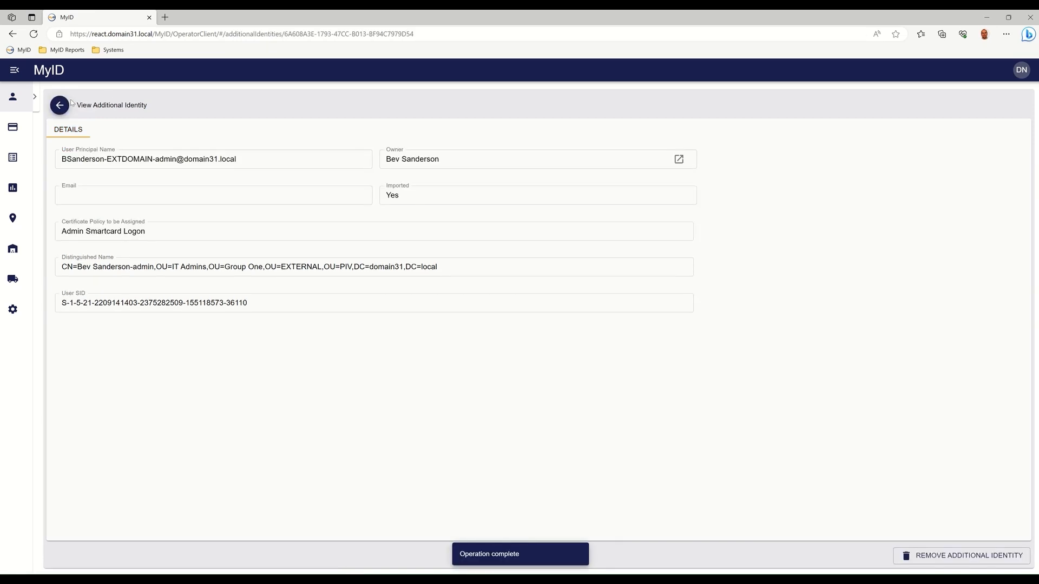
Open the identity owner's record and check the list of additional identities and the requests.
click(679, 159)
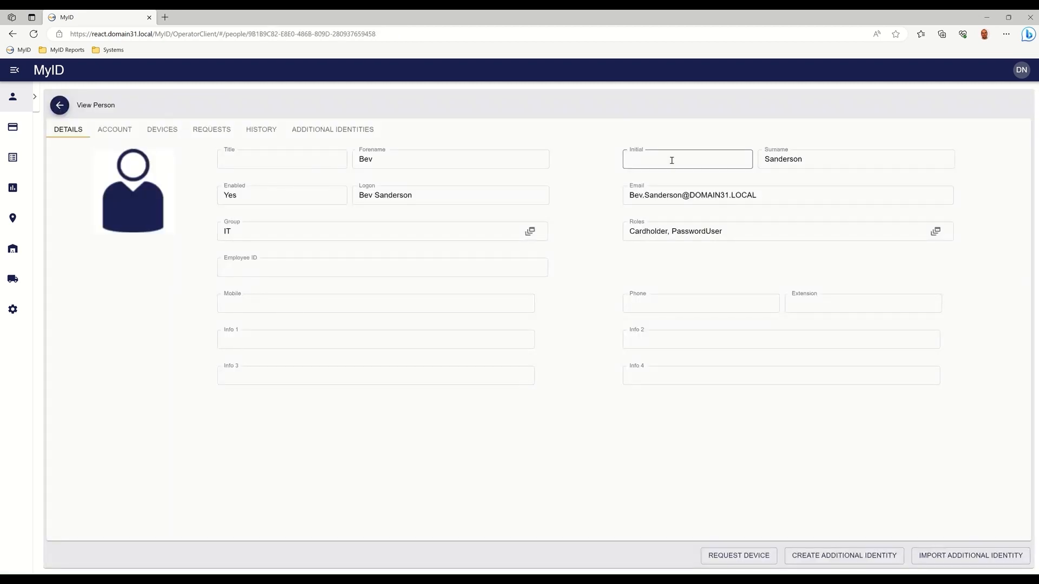
click(355, 132)
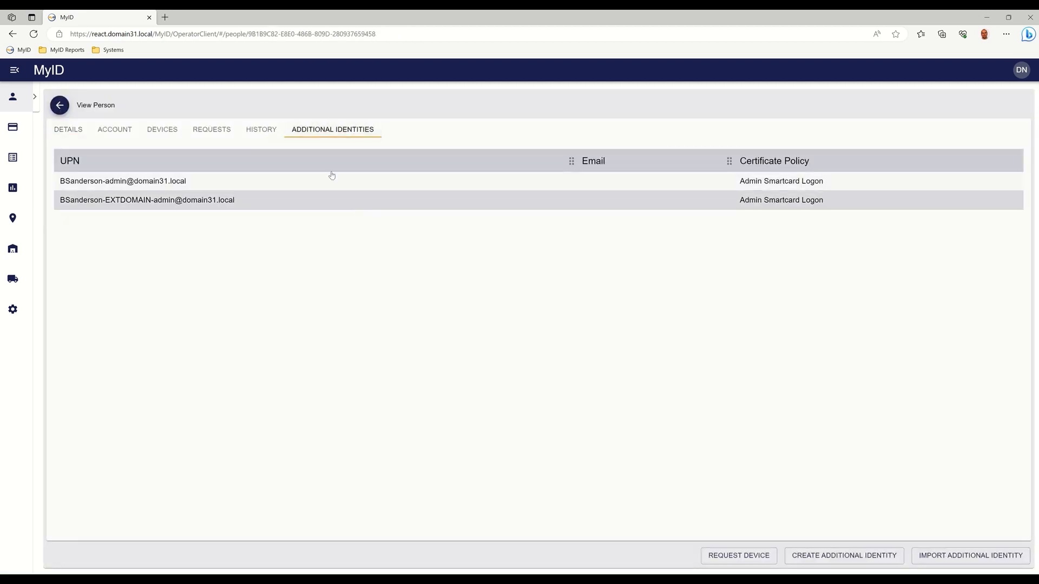
click(207, 130)
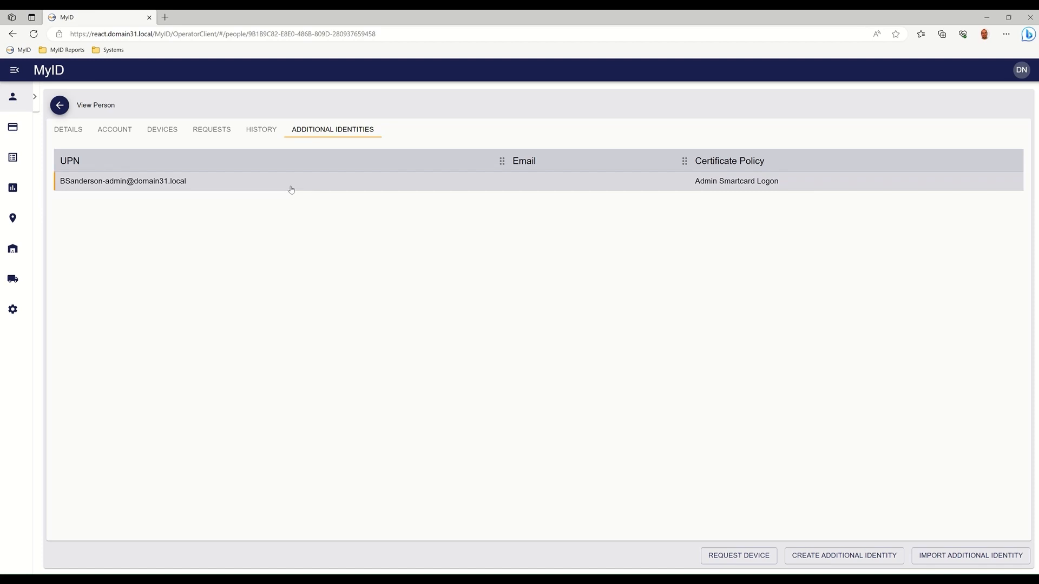
Remove the person's domain31.local admin additional identity from the Enterprise directory and confirm the deletion.
click(291, 186)
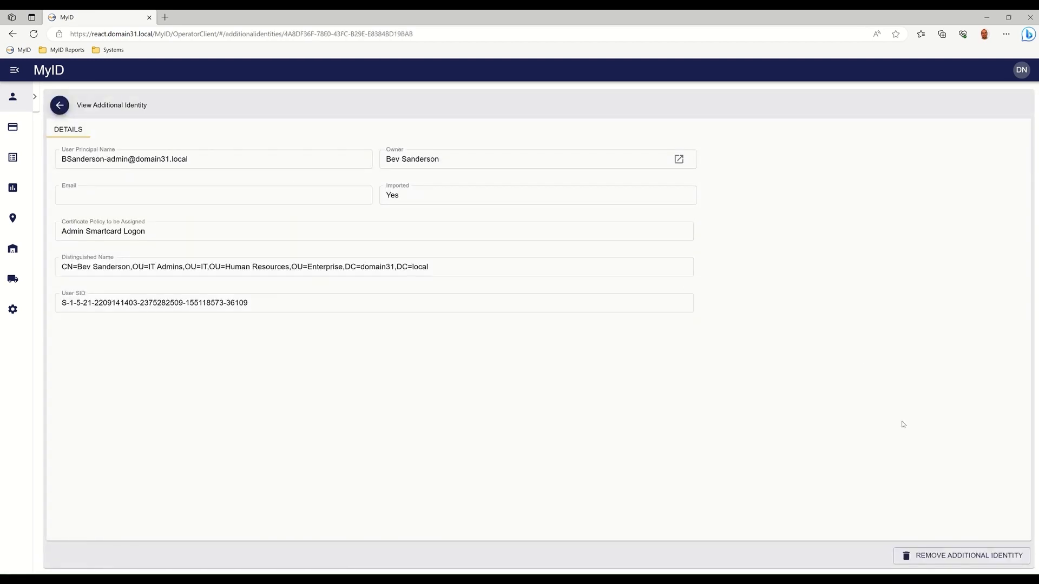
click(927, 563)
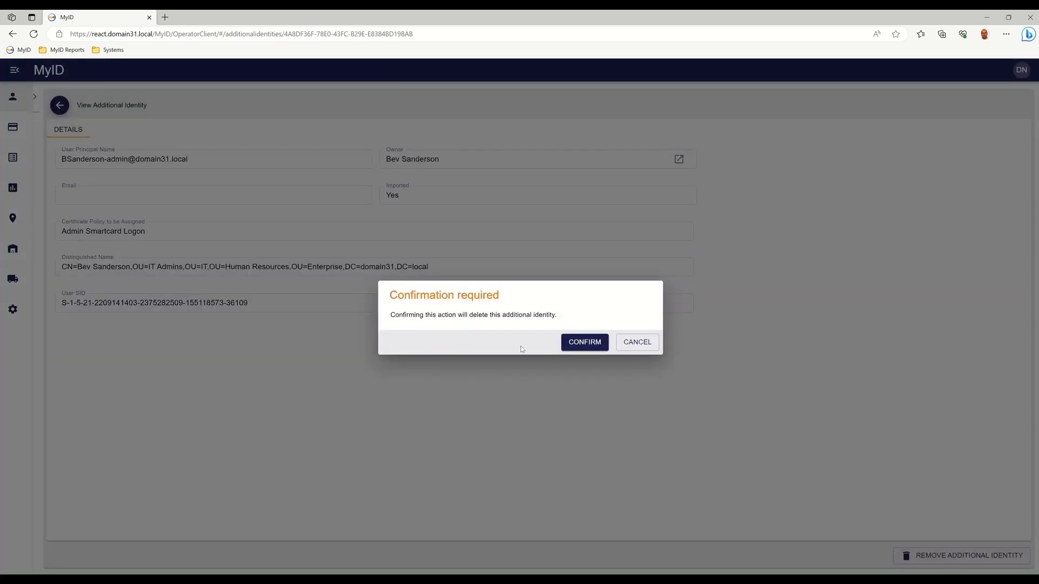
click(593, 344)
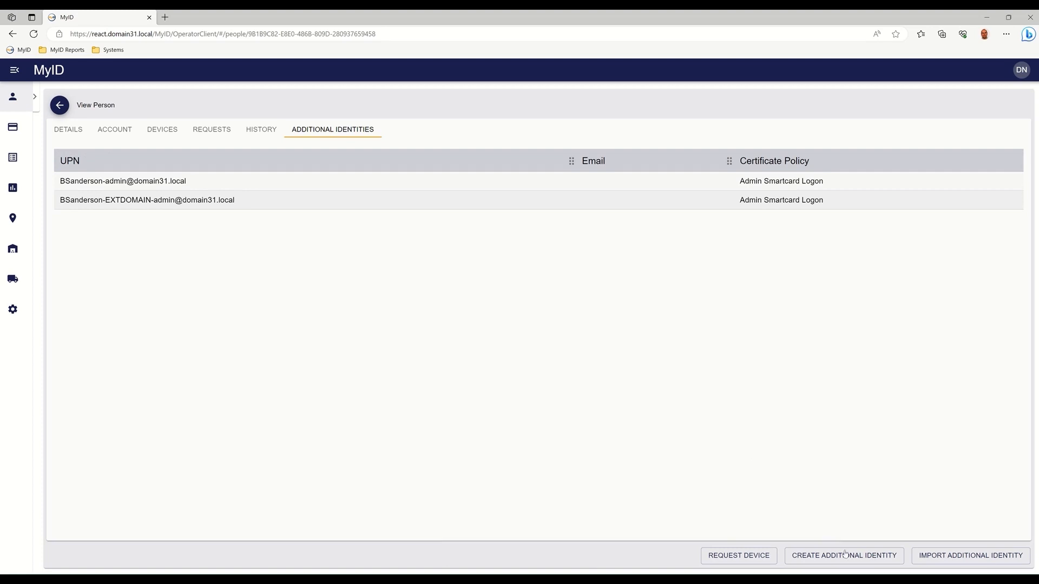
Start creating an additional identity manually and enter the person's testdomain.local account as the User Principal Name.
click(842, 563)
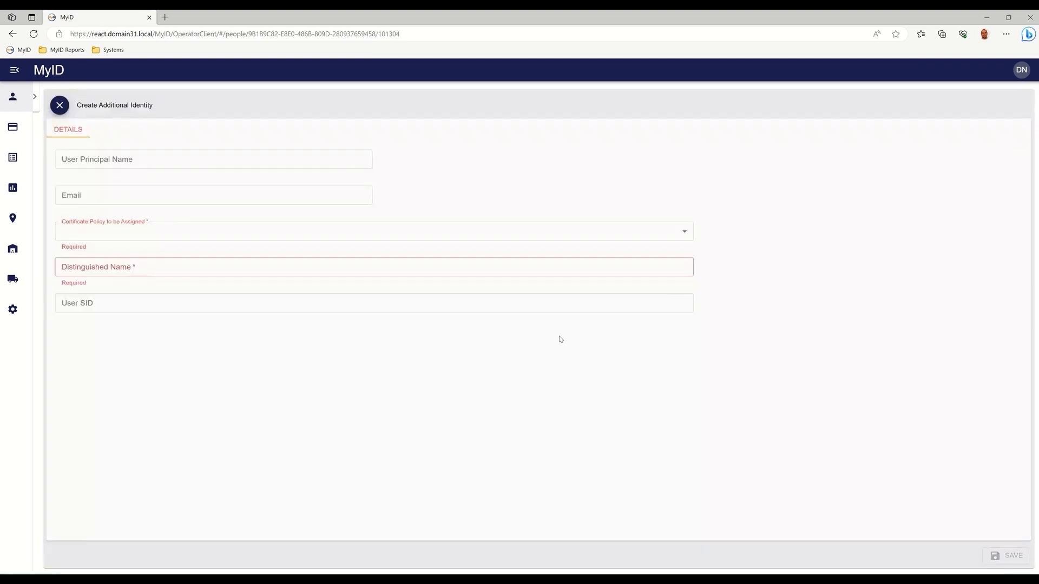
click(316, 160)
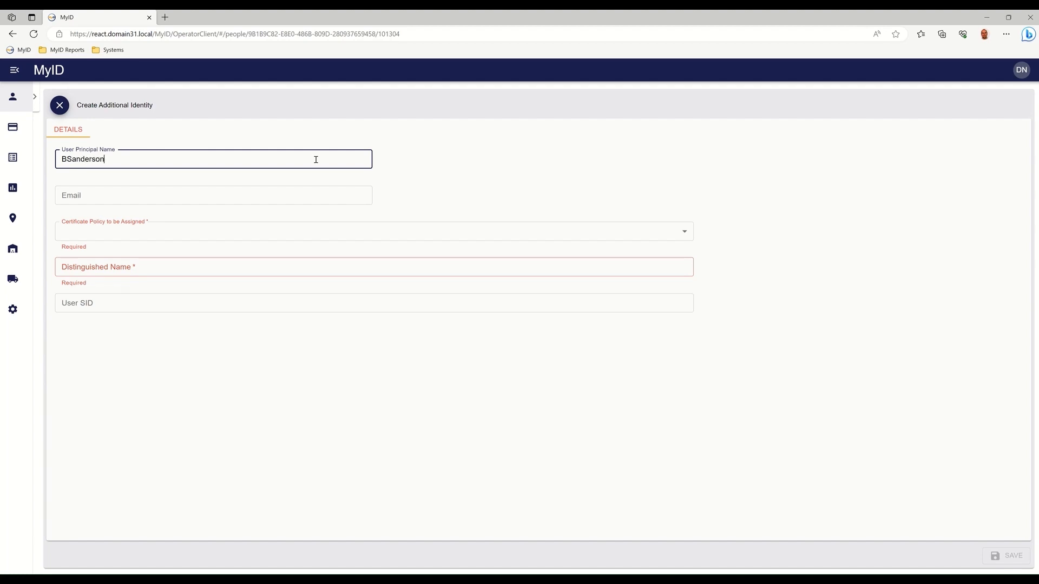
Assign the Admin Smartcard Logon (2) policy, paste the distinguished name in OU=IT Admins,DC=testdomain,DC=local, save the identity, and return to the person.
click(250, 234)
click(225, 267)
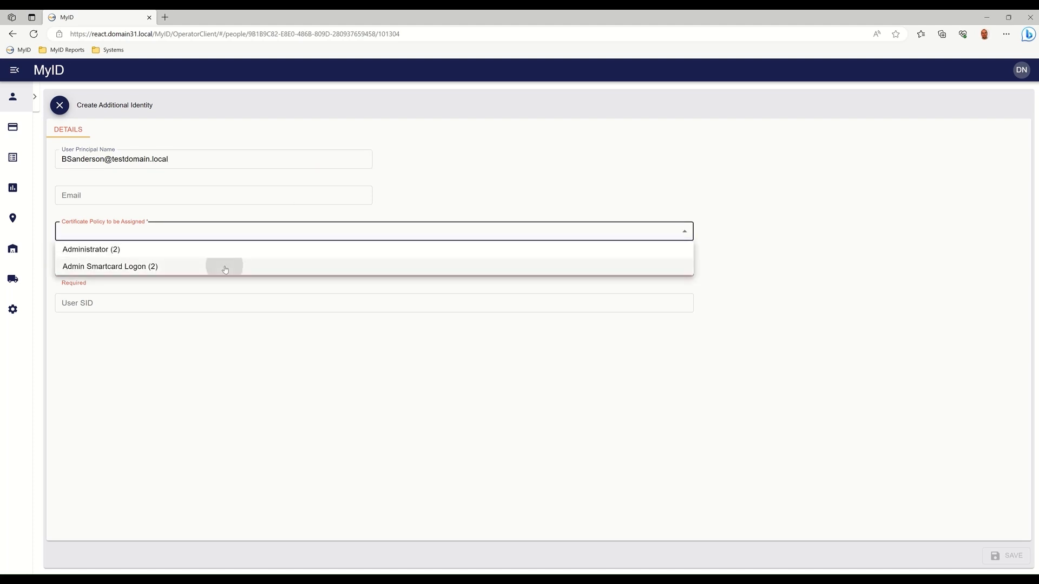
click(225, 266)
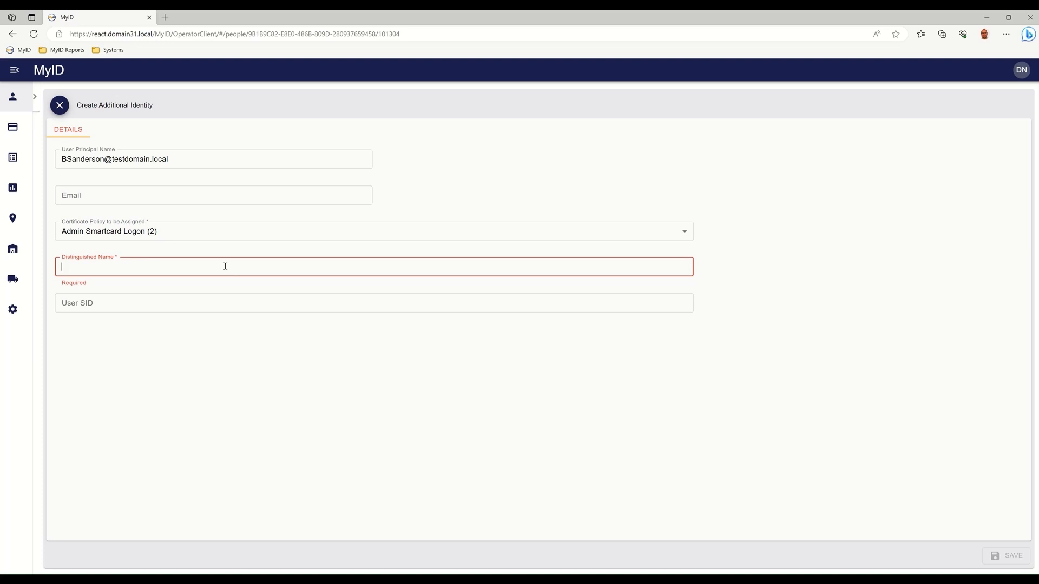
click(1005, 556)
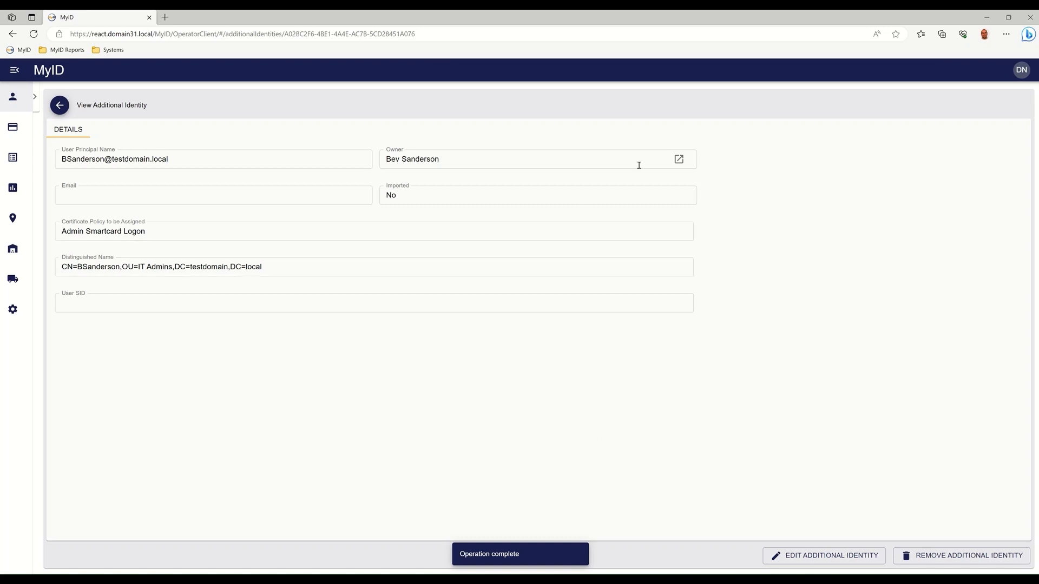
click(59, 105)
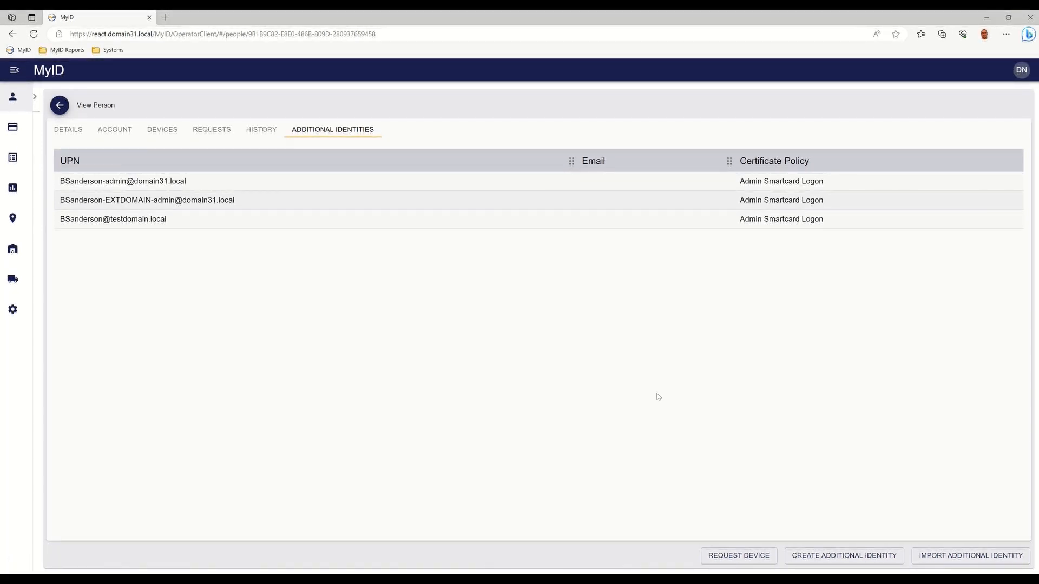
Edit the testdomain.local additional identity to use the Administrator (2) certificate policy and save the change.
click(190, 219)
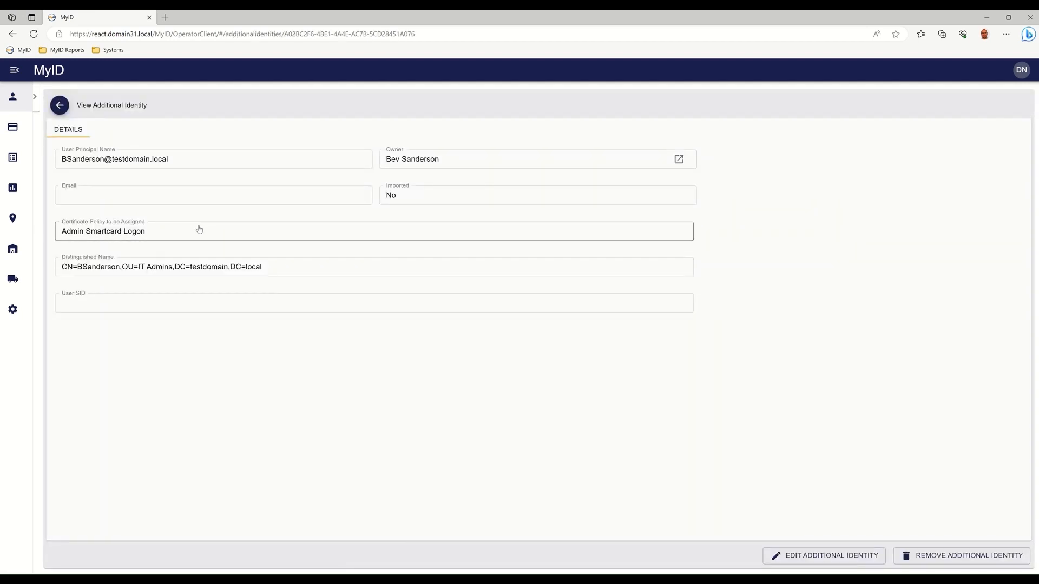
click(832, 555)
click(249, 232)
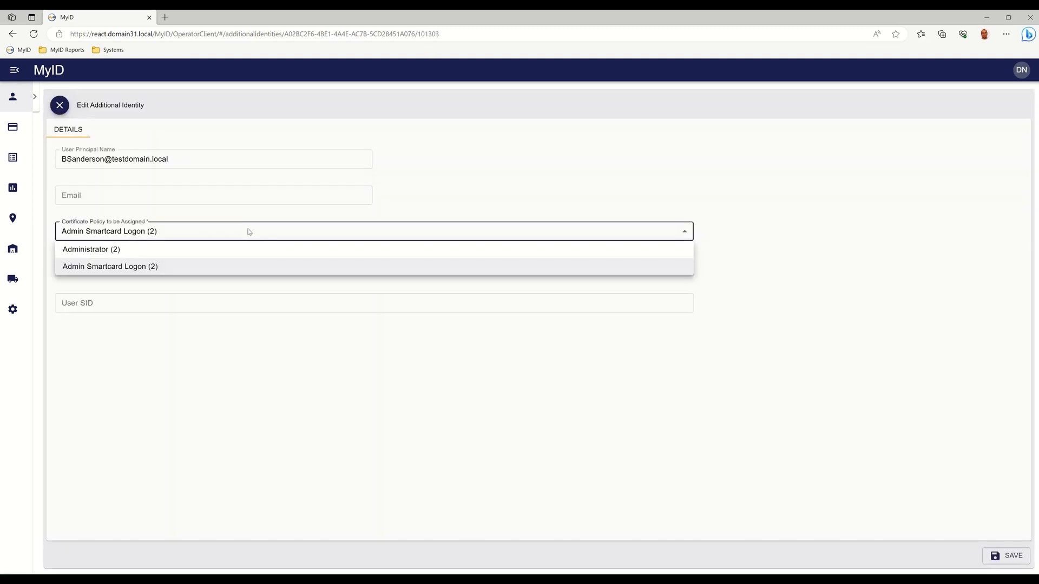
click(235, 250)
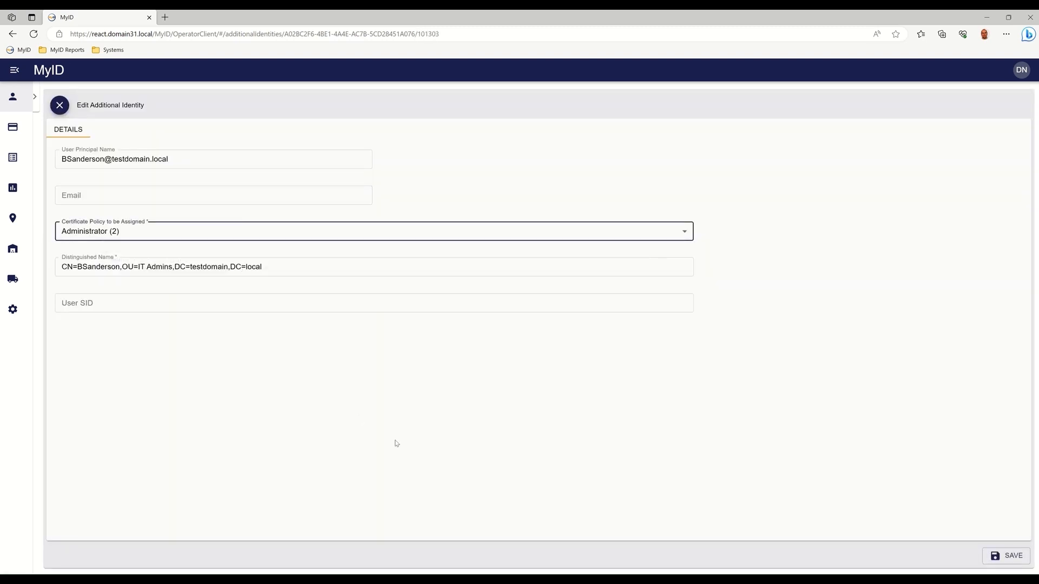
click(1014, 557)
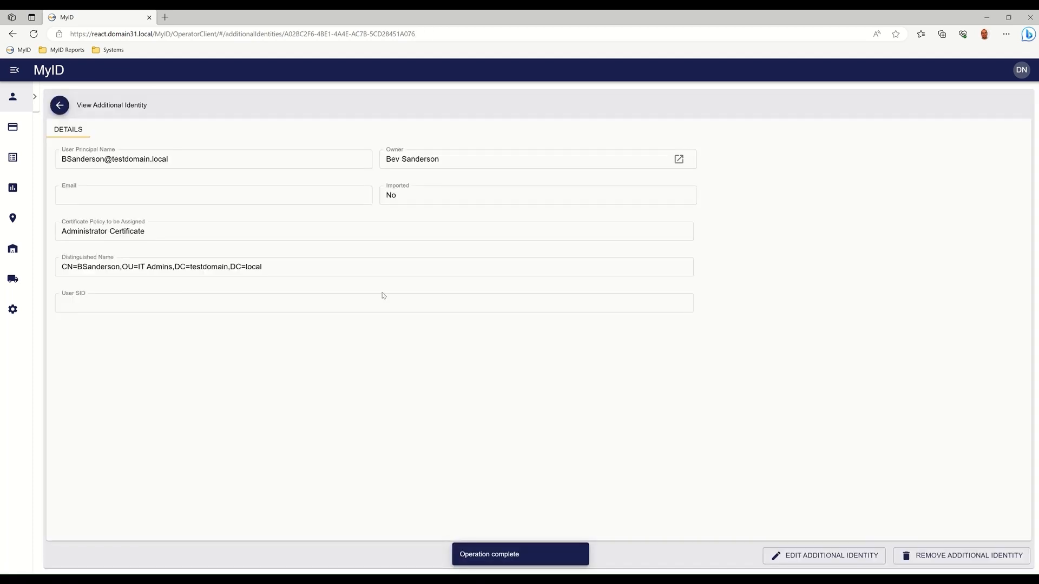
Return to the person's record and check the requests and the updated list of additional identities.
click(59, 105)
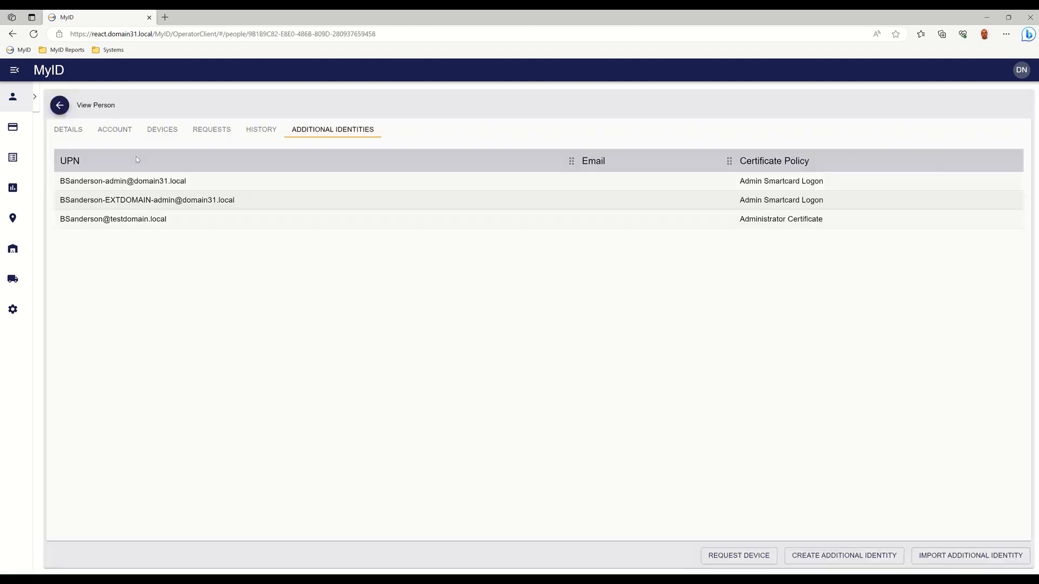
click(215, 130)
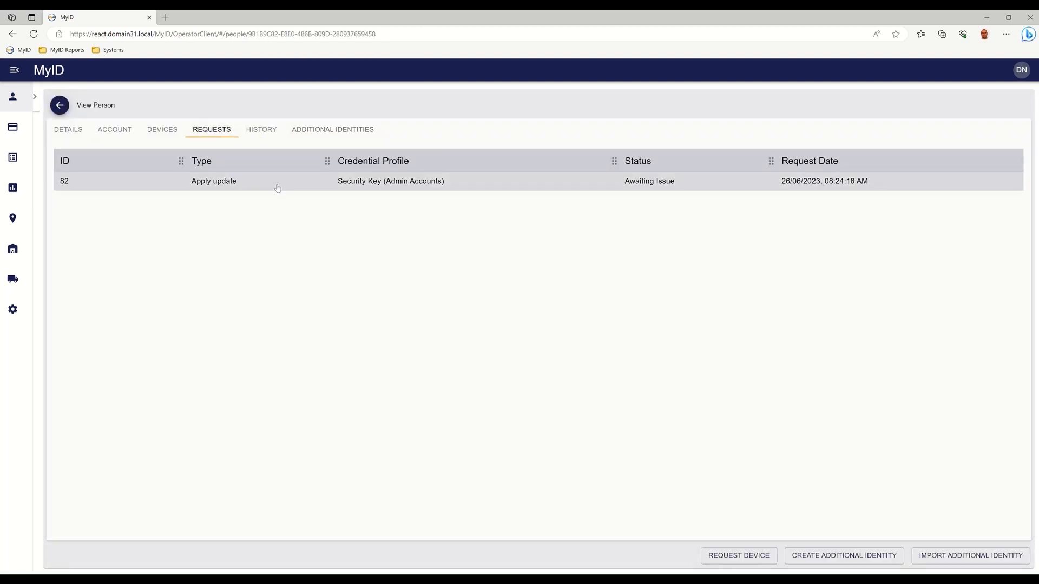
click(309, 135)
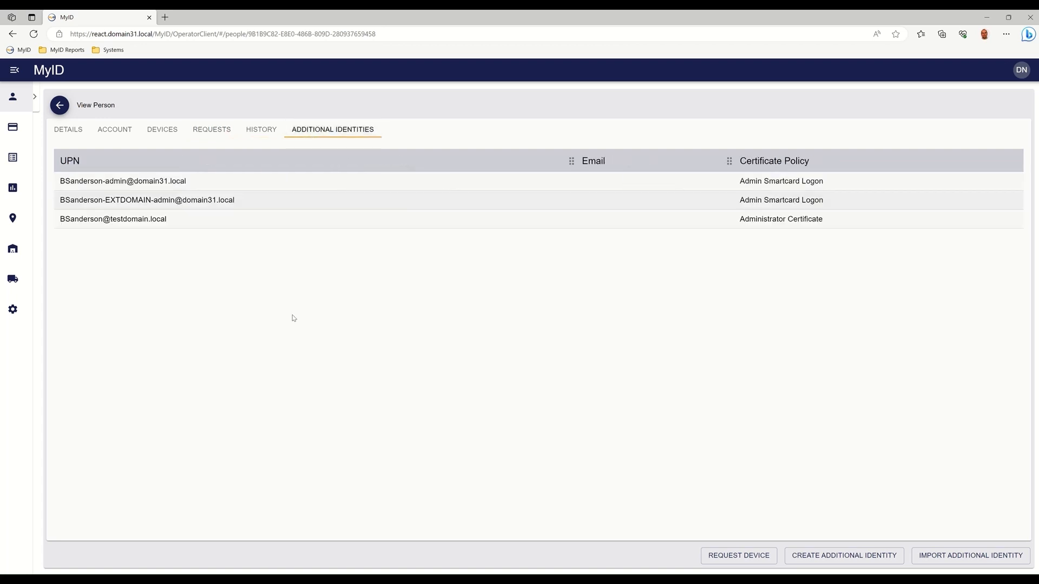